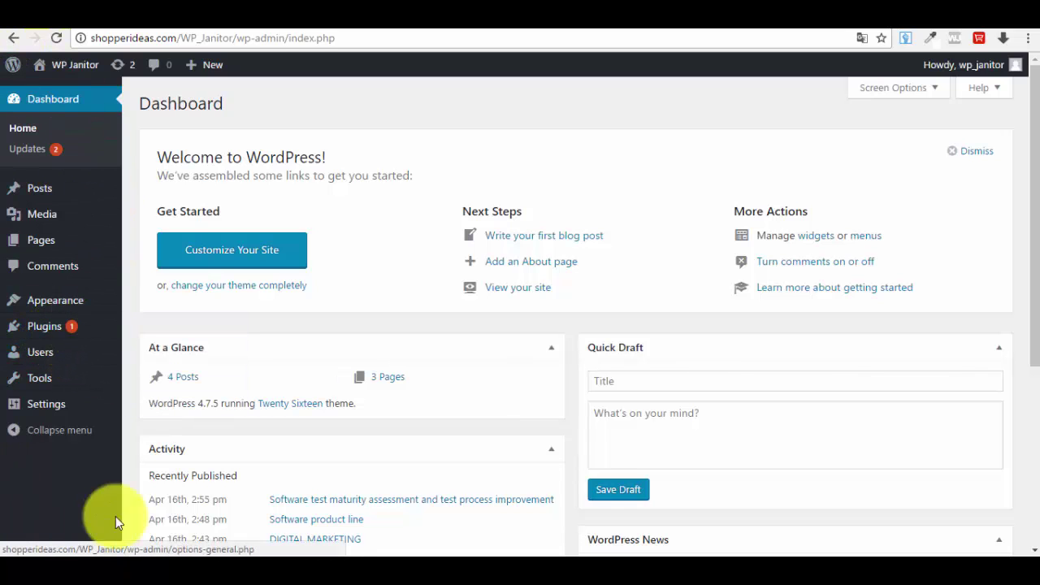
mouse_move(44, 326)
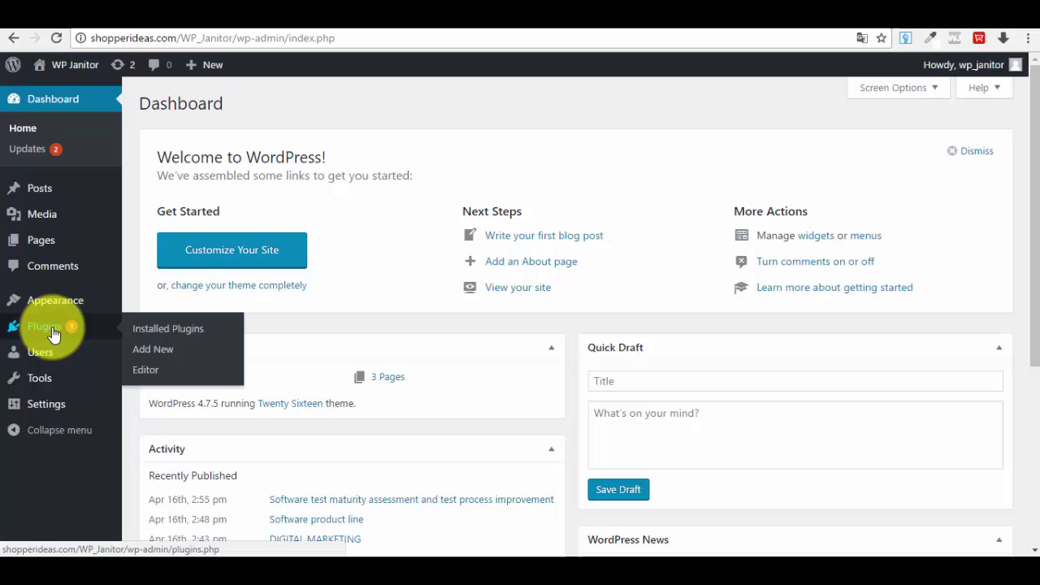
Go from the Plugins menu to the Add Plugins page of featured plugins
click(52, 334)
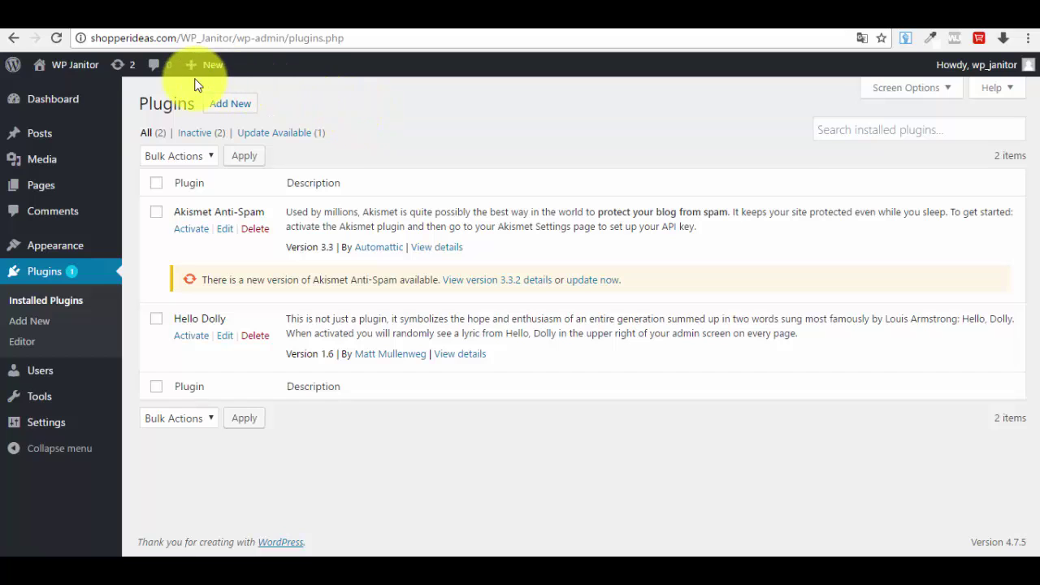
click(230, 115)
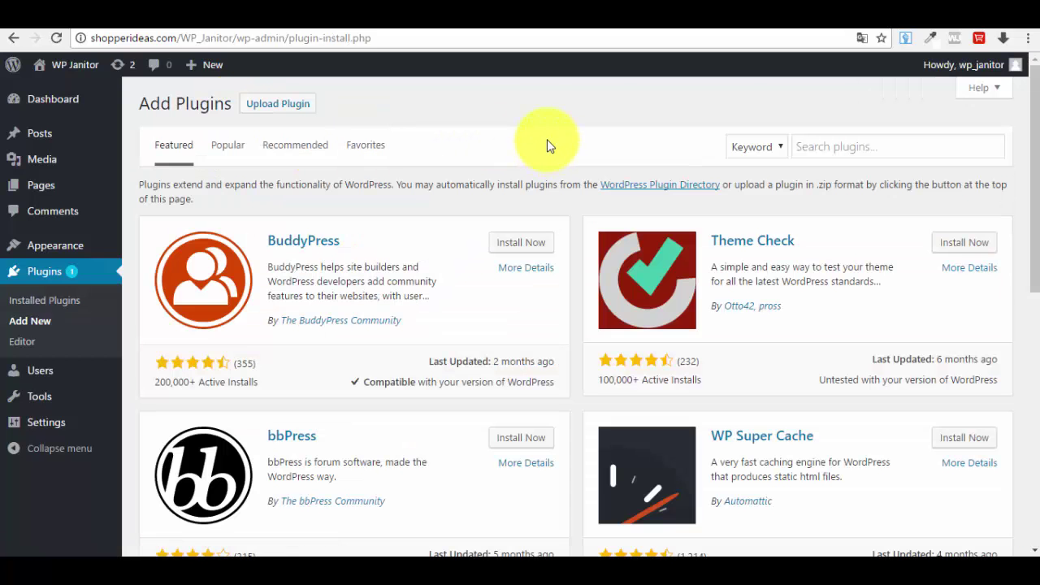
Reveal the plugin upload form and paste the package path into the file chooser
click(281, 110)
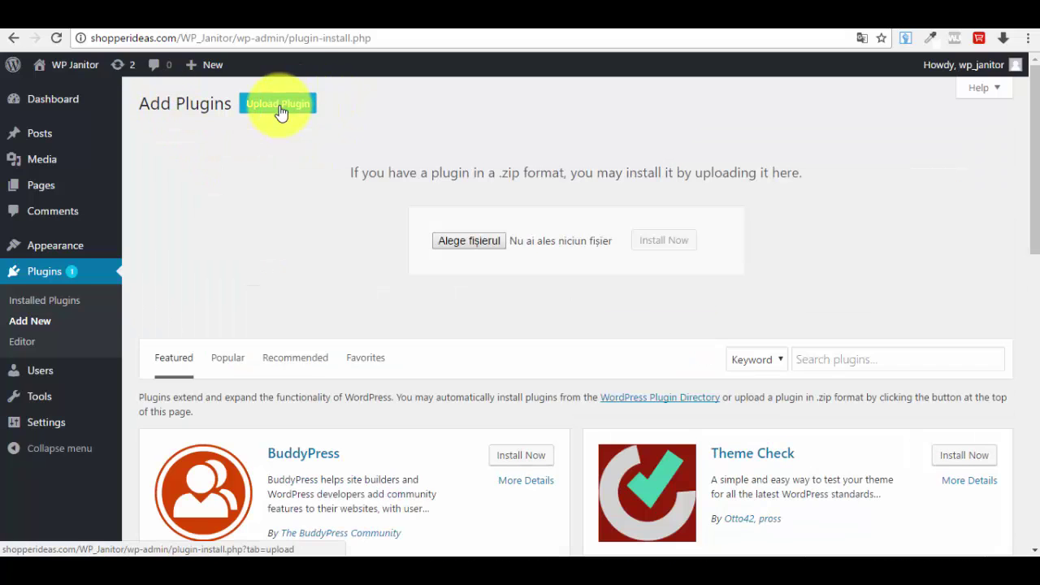
click(468, 242)
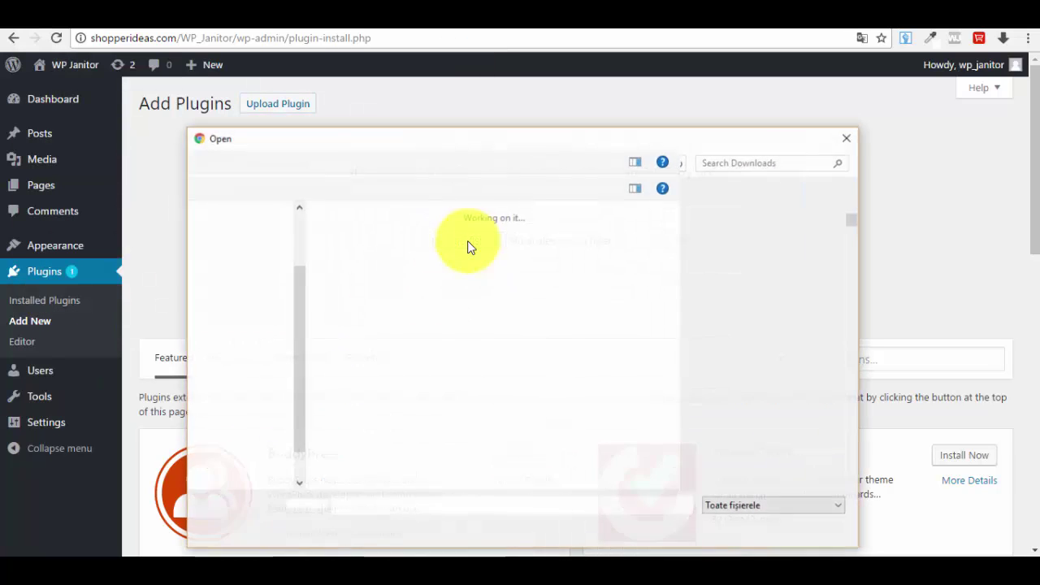
click(470, 161)
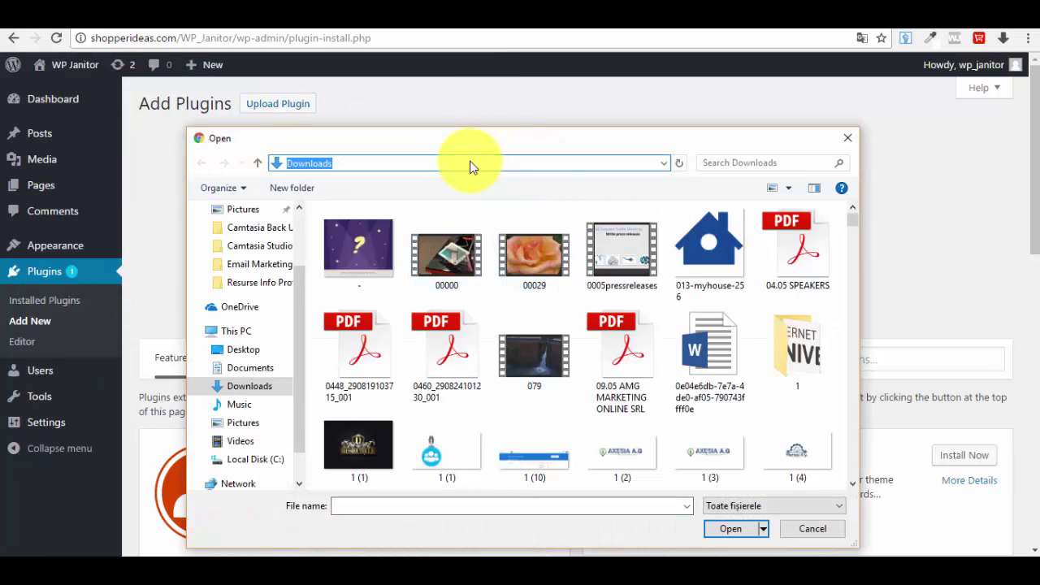
text(C:\Users\User5\AppData\Roaming\Skype\My Skype Received Files\WP_Janitor.zip\)
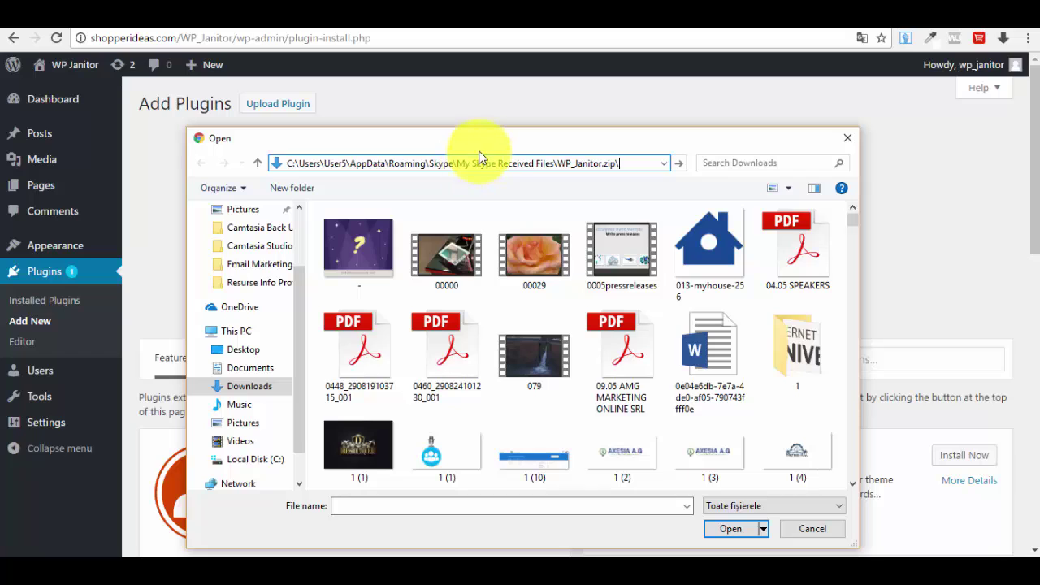
drag(630, 164, 552, 166)
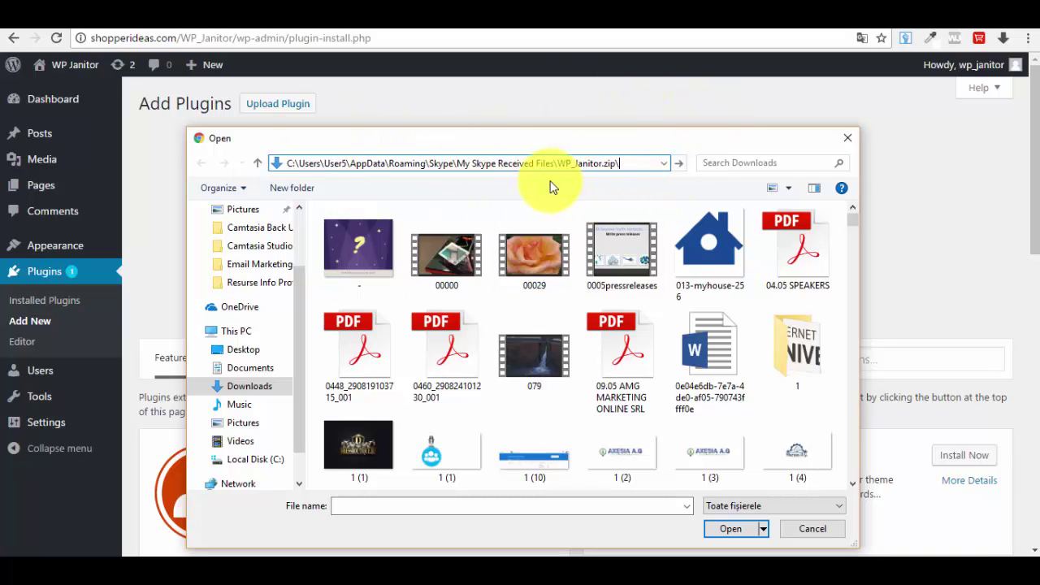
click(587, 163)
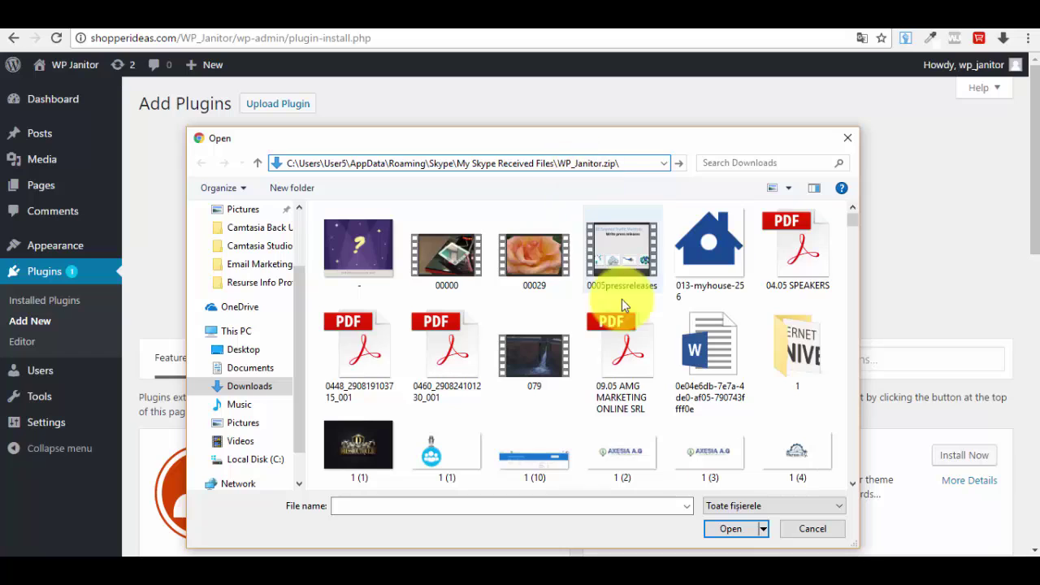
click(731, 531)
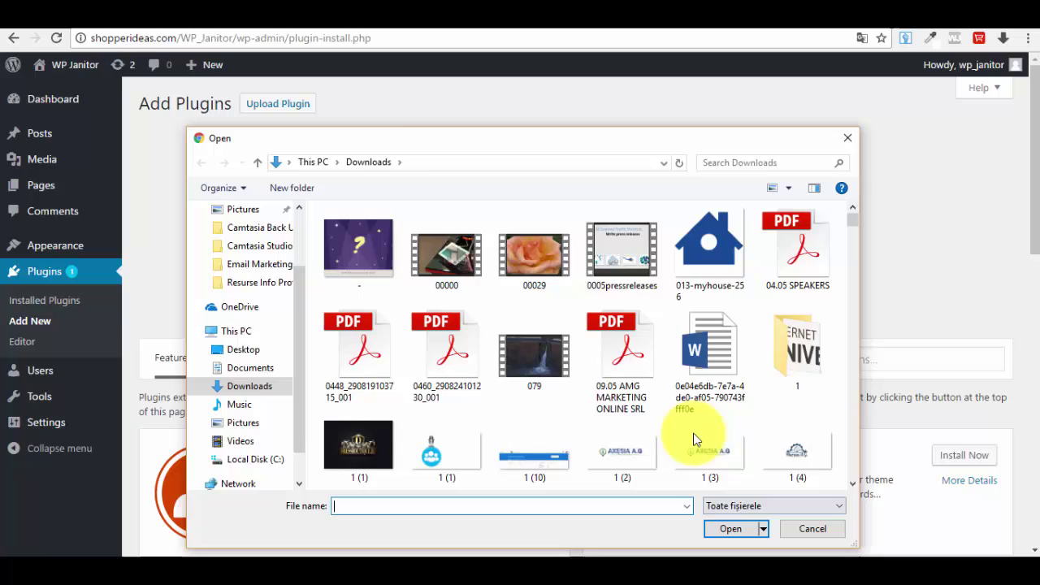
Navigate to My Skype Received Files and choose WP_Janitor.zip as the upload file
click(398, 165)
click(435, 166)
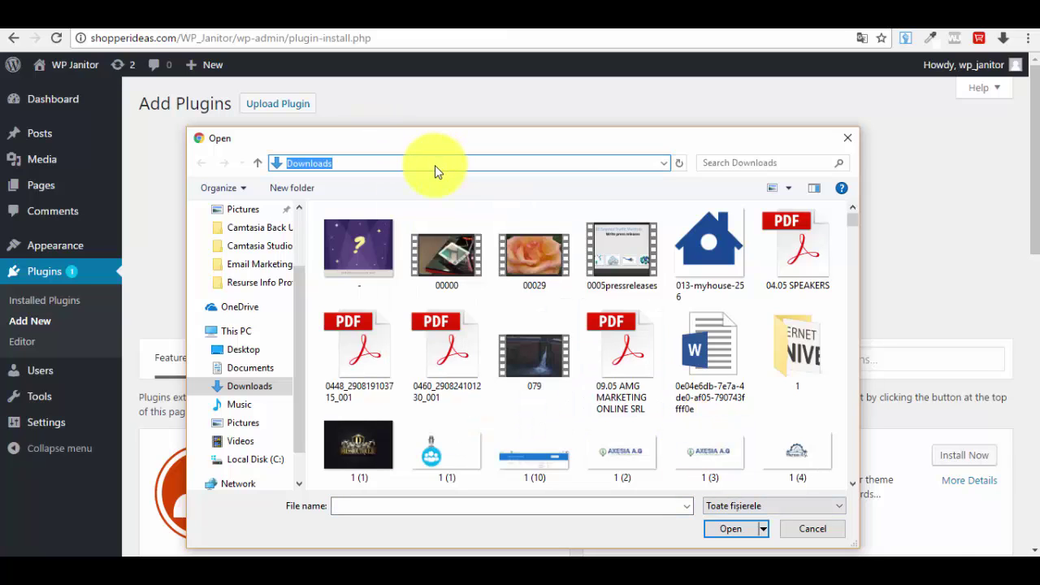
text(C:\Users\User5\AppData\Roaming\Skype\My Skype Received Files\WP_Janitor.zip\)
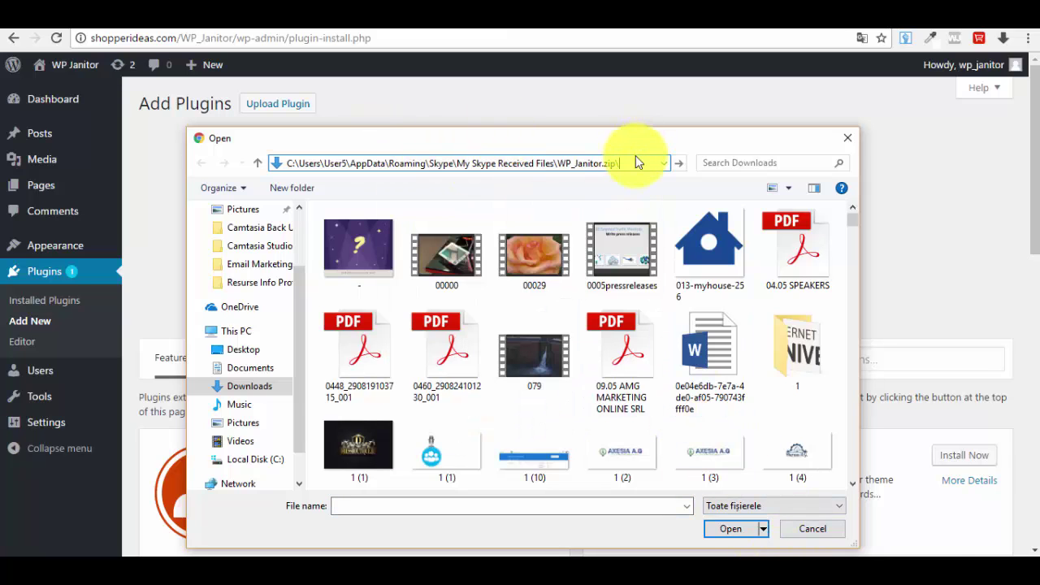
drag(636, 163, 569, 163)
key(BackSpace)
key(Return)
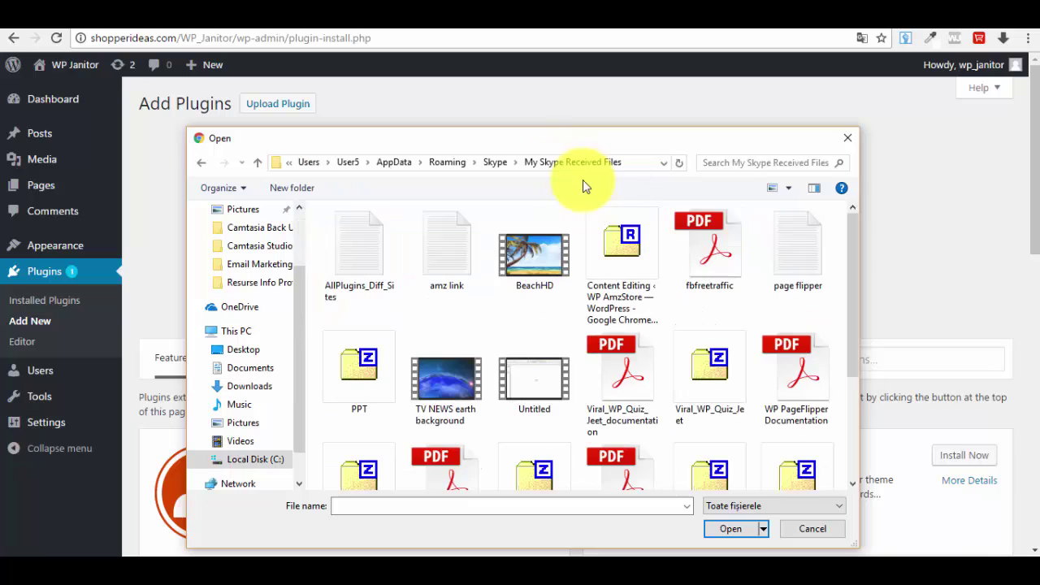
scroll(655, 336, down, 1)
scroll(654, 334, down, 2)
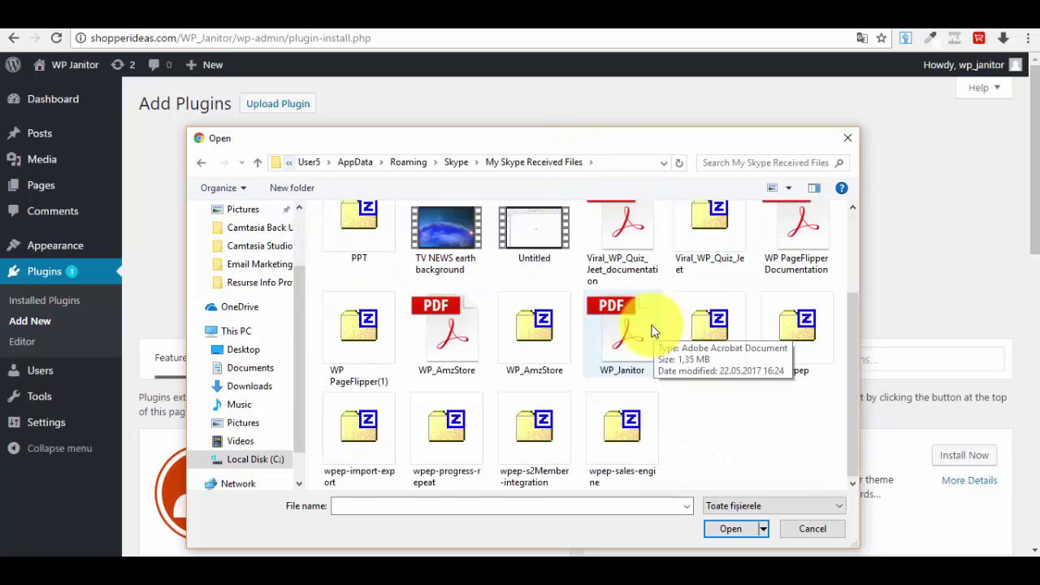
click(722, 324)
click(733, 530)
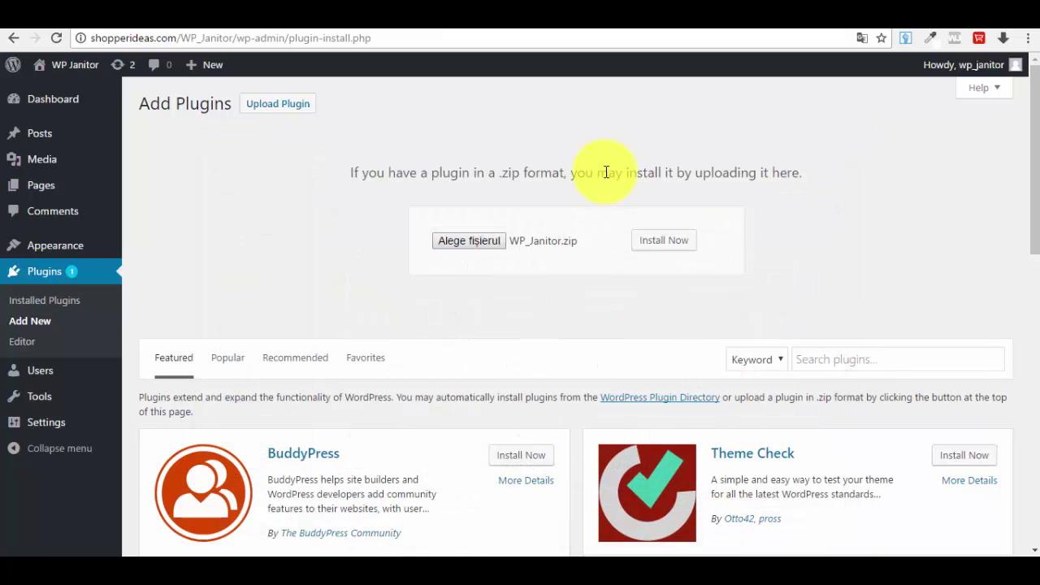
Install the uploaded WP_Janitor.zip and activate WP Janitor once installation succeeds
click(669, 245)
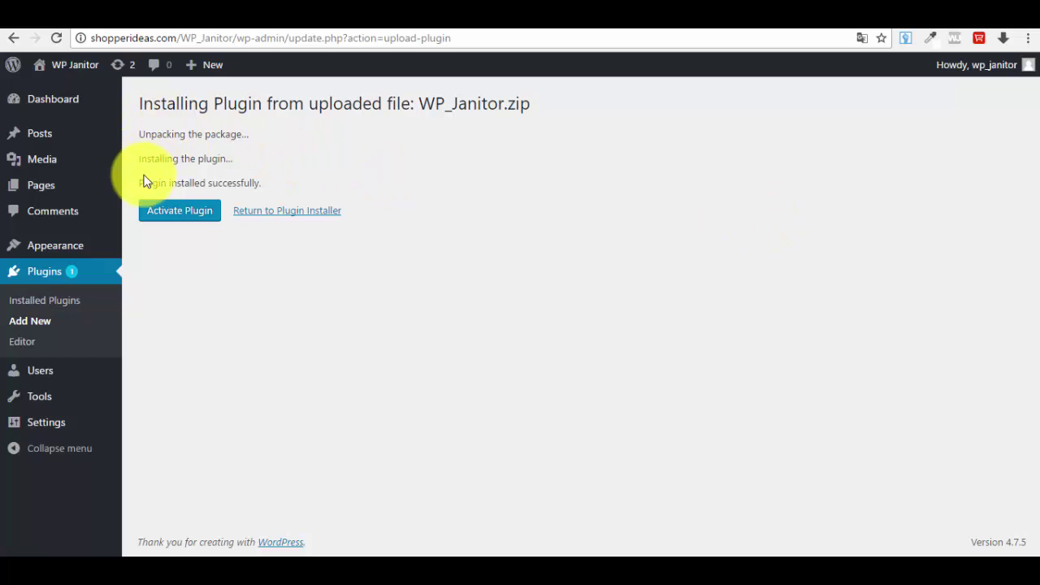
drag(136, 182, 283, 187)
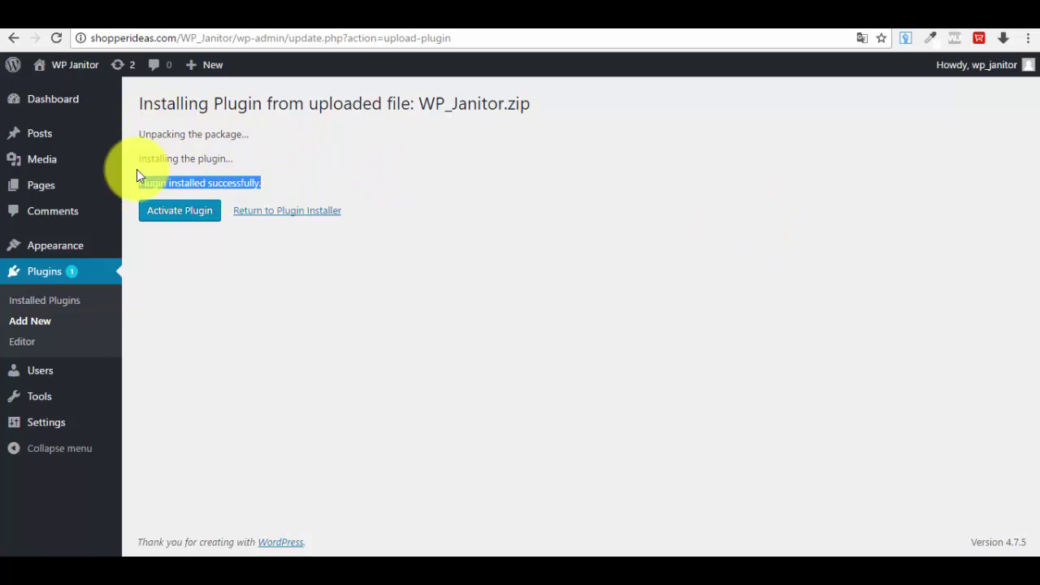
click(186, 284)
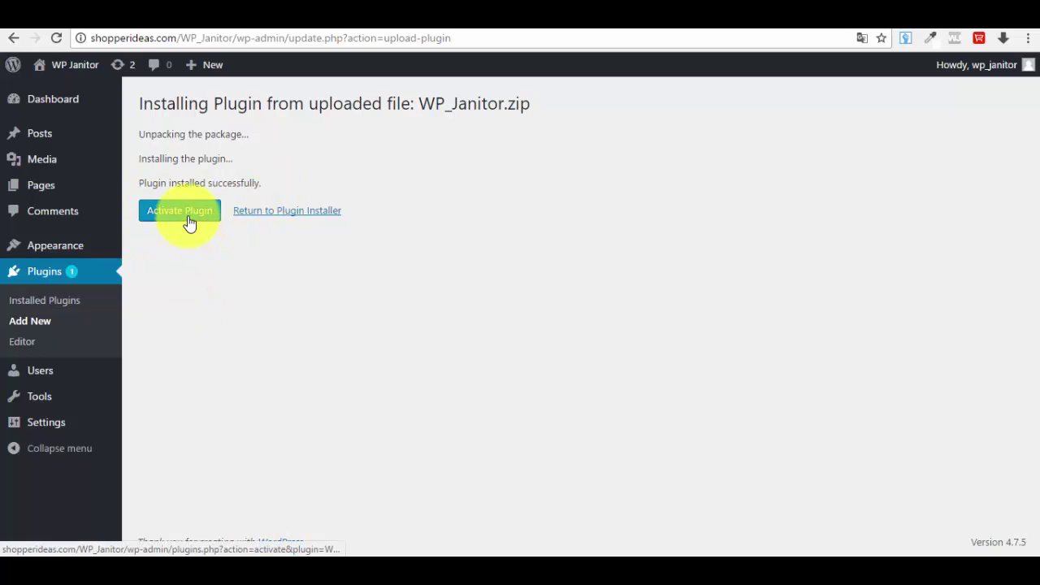
click(188, 222)
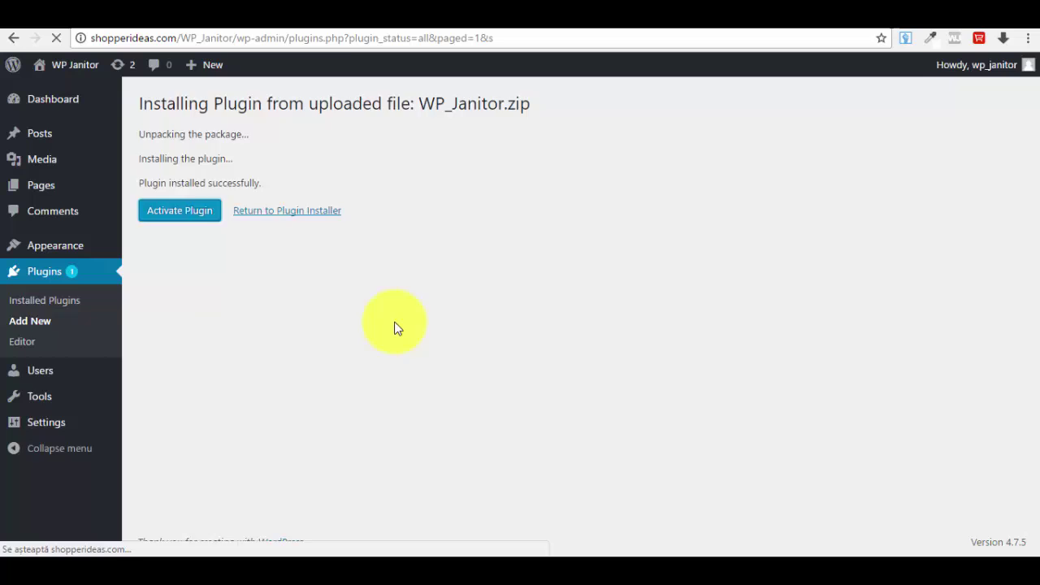
scroll(396, 328, down, 2)
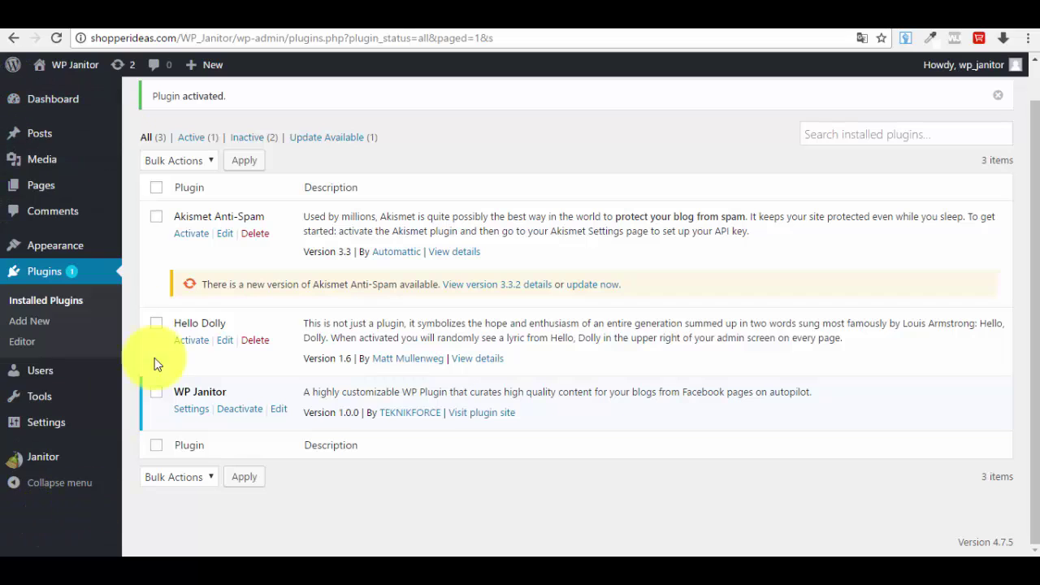
click(62, 462)
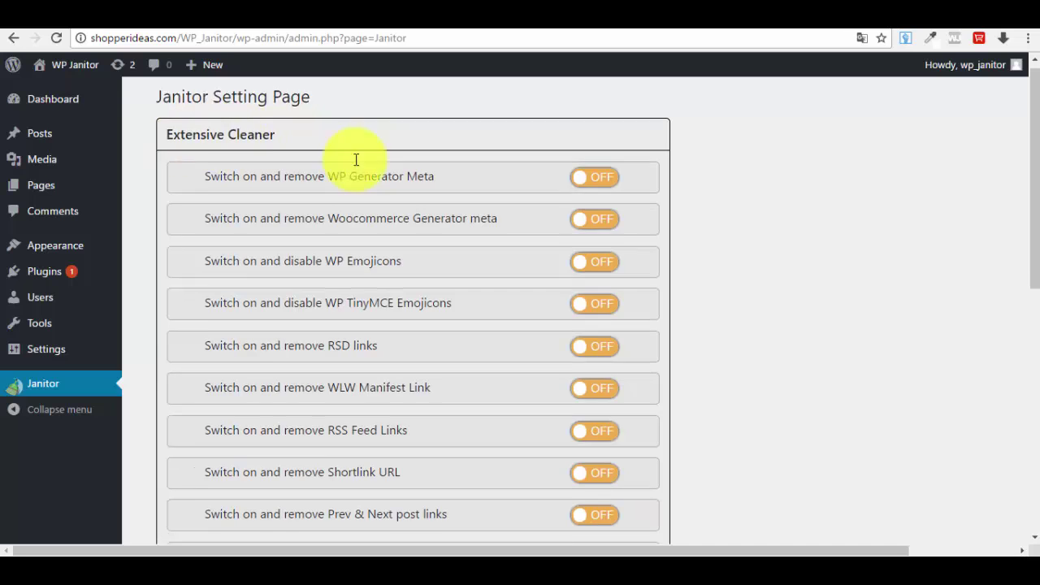
scroll(358, 158, down, 5)
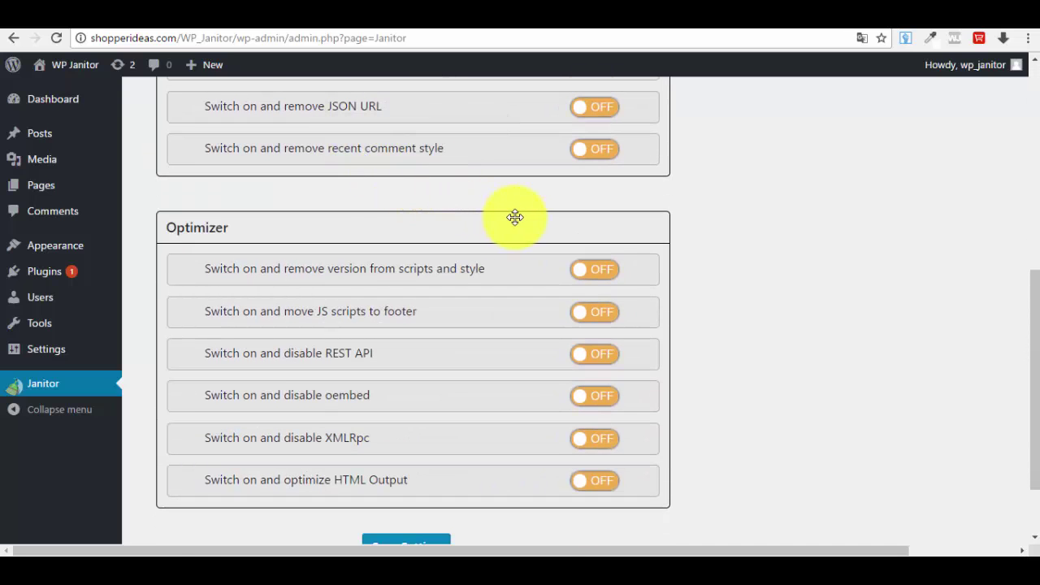
scroll(537, 240, up, 5)
scroll(456, 243, up, 1)
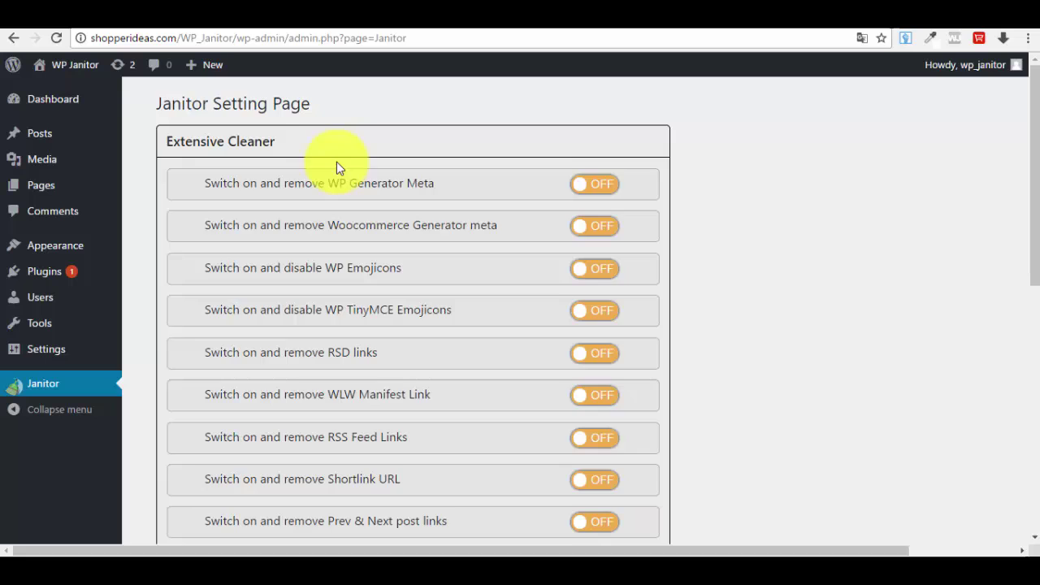
scroll(340, 175, down, 3)
scroll(268, 187, down, 3)
scroll(260, 213, down, 1)
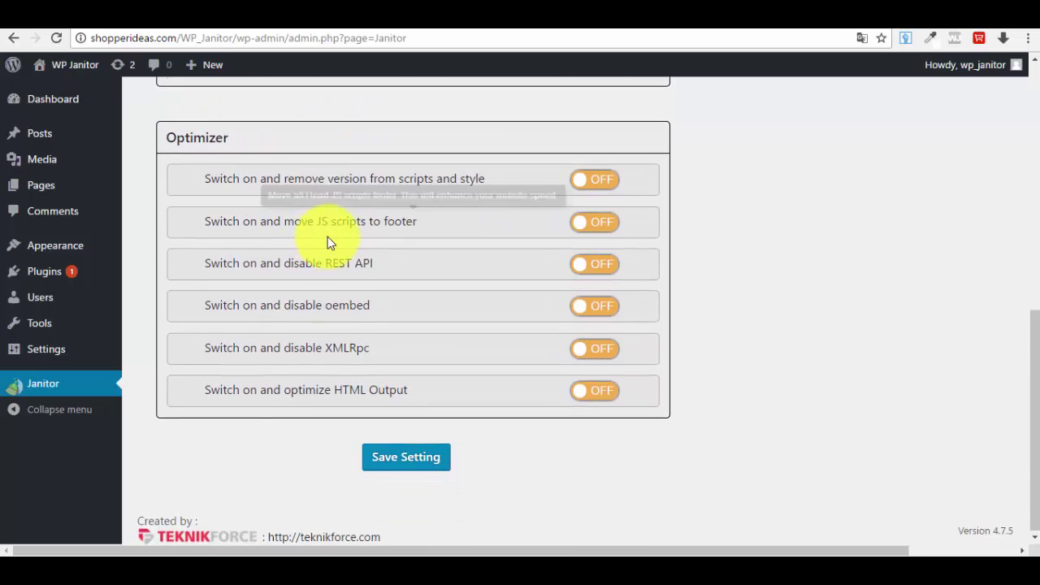
scroll(333, 236, up, 6)
scroll(329, 216, up, 1)
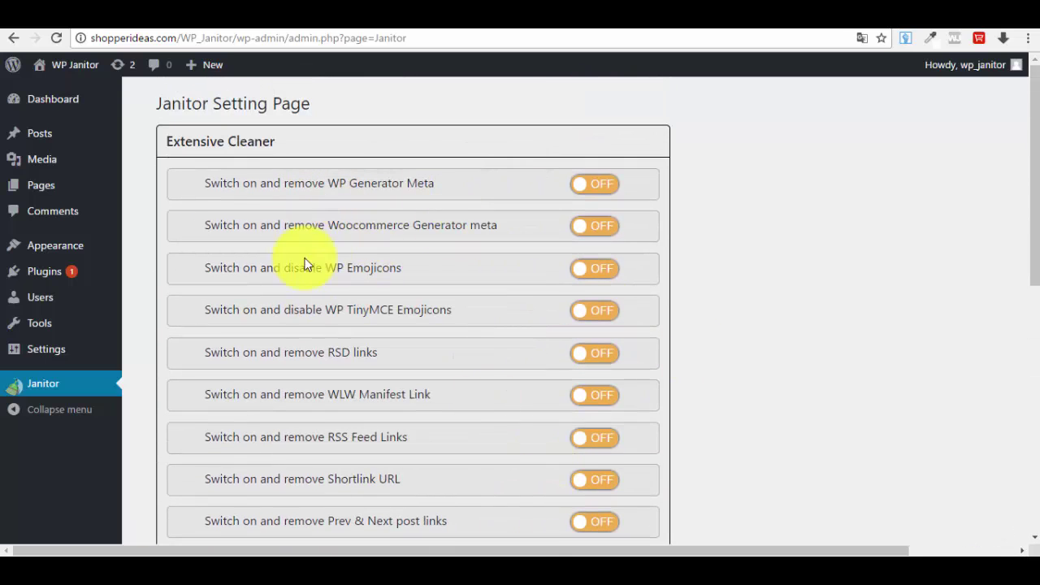
scroll(374, 292, down, 3)
scroll(439, 313, down, 3)
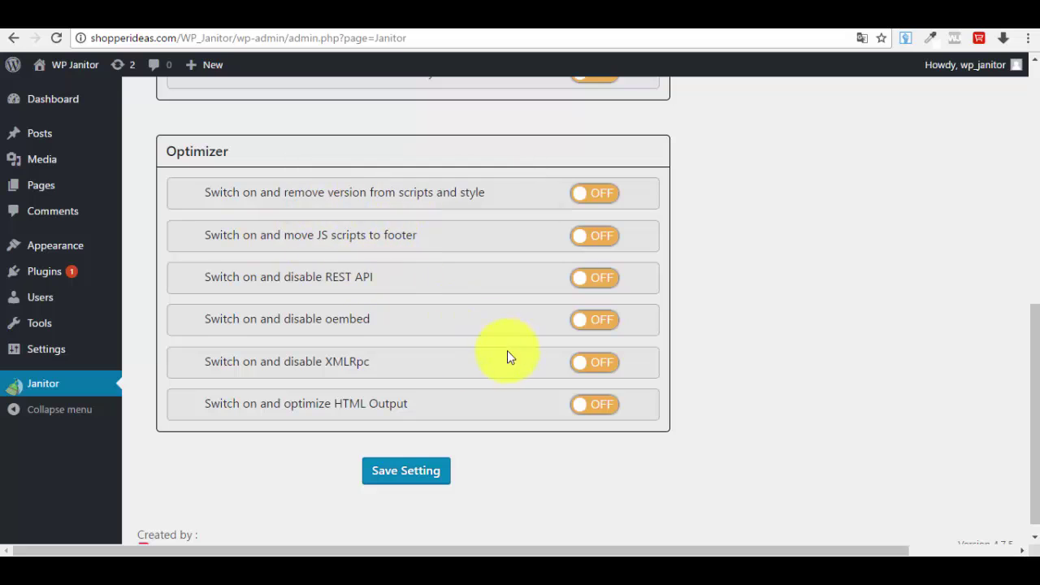
scroll(401, 281, up, 2)
scroll(401, 282, up, 3)
scroll(400, 283, up, 1)
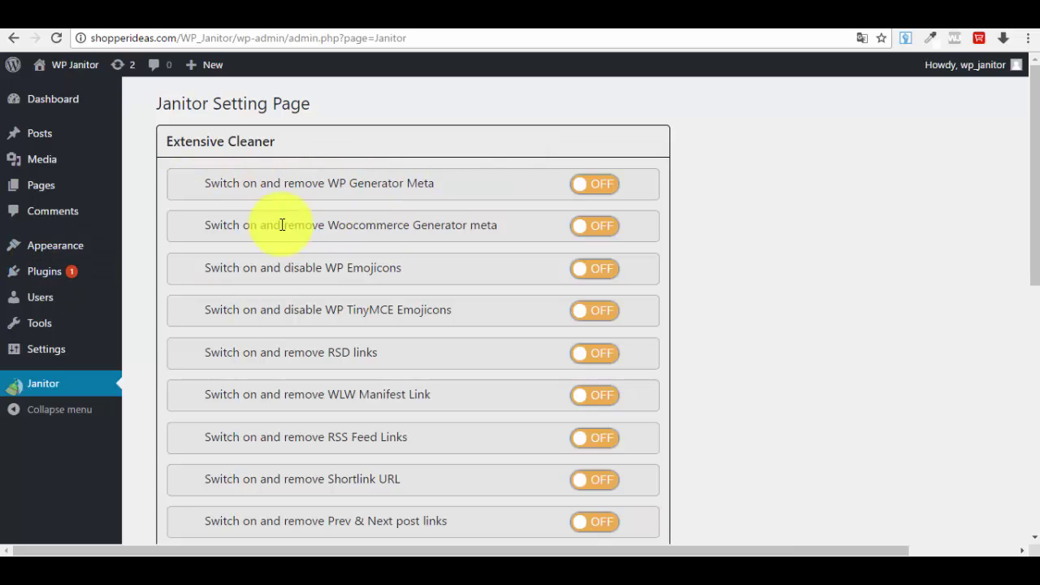
mouse_move(477, 228)
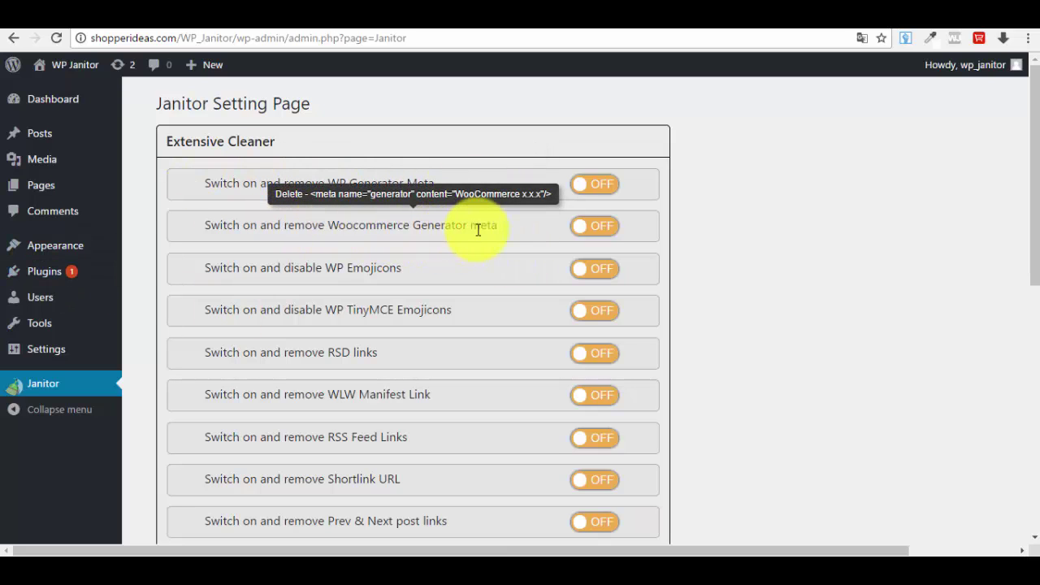
click(584, 234)
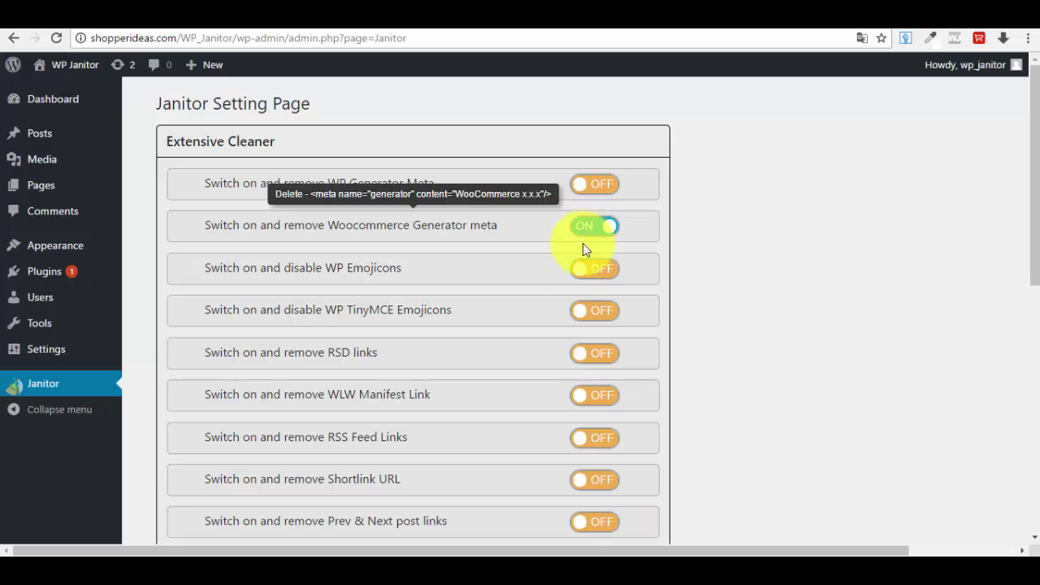
click(592, 228)
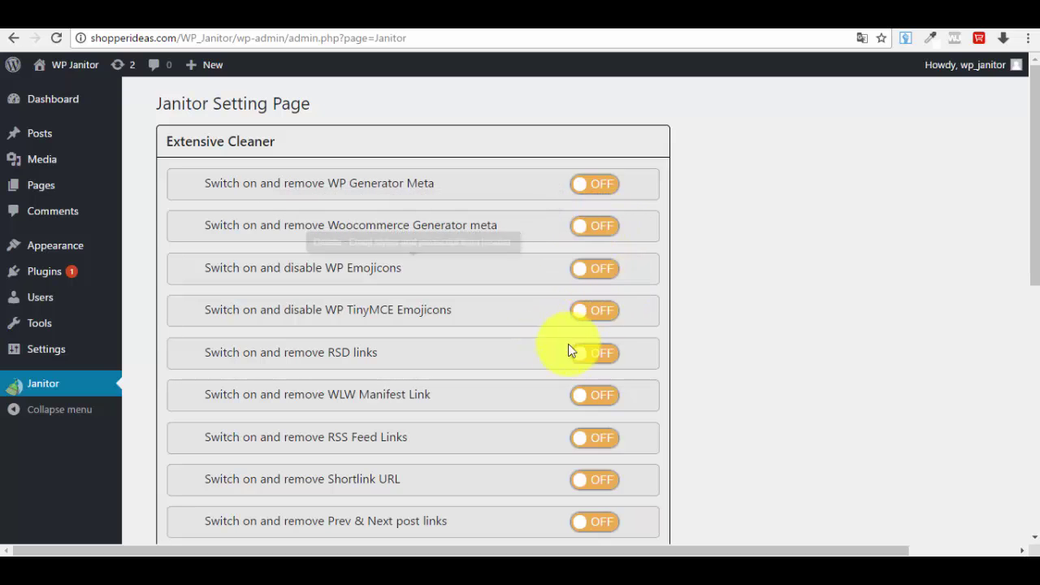
mouse_move(350, 352)
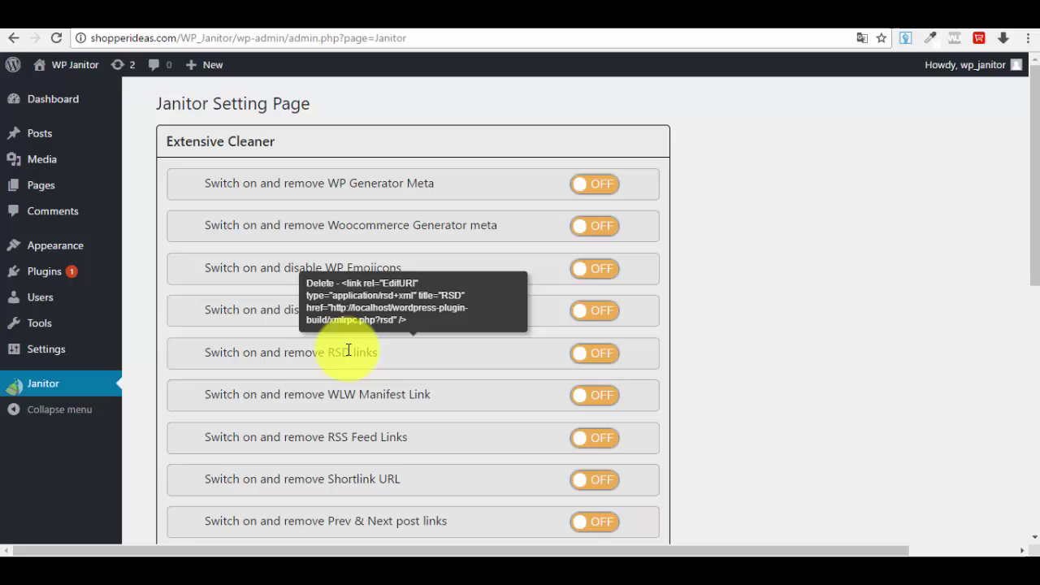
scroll(382, 374, down, 1)
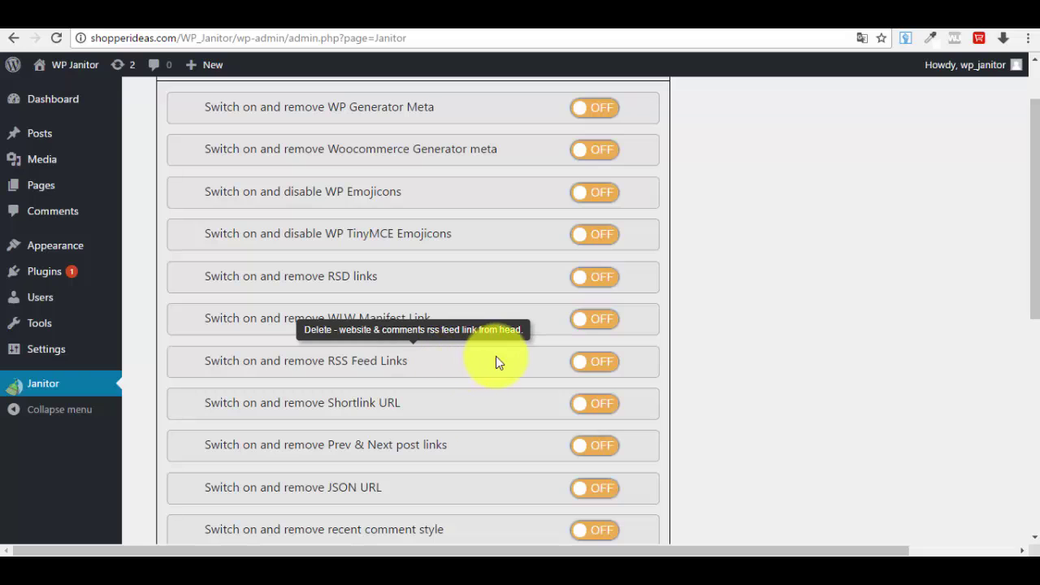
scroll(429, 351, down, 2)
scroll(325, 366, down, 2)
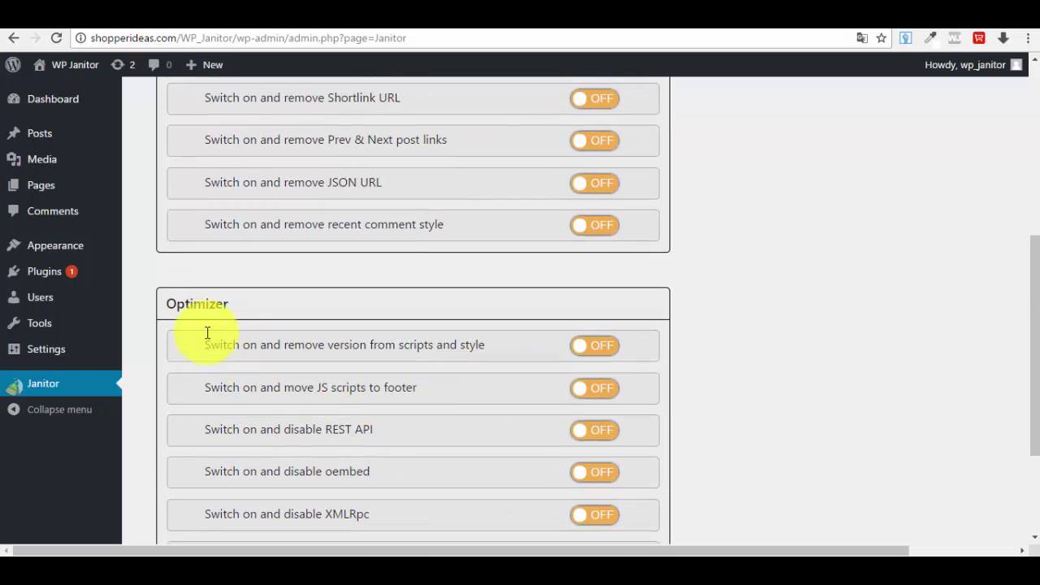
scroll(419, 366, down, 1)
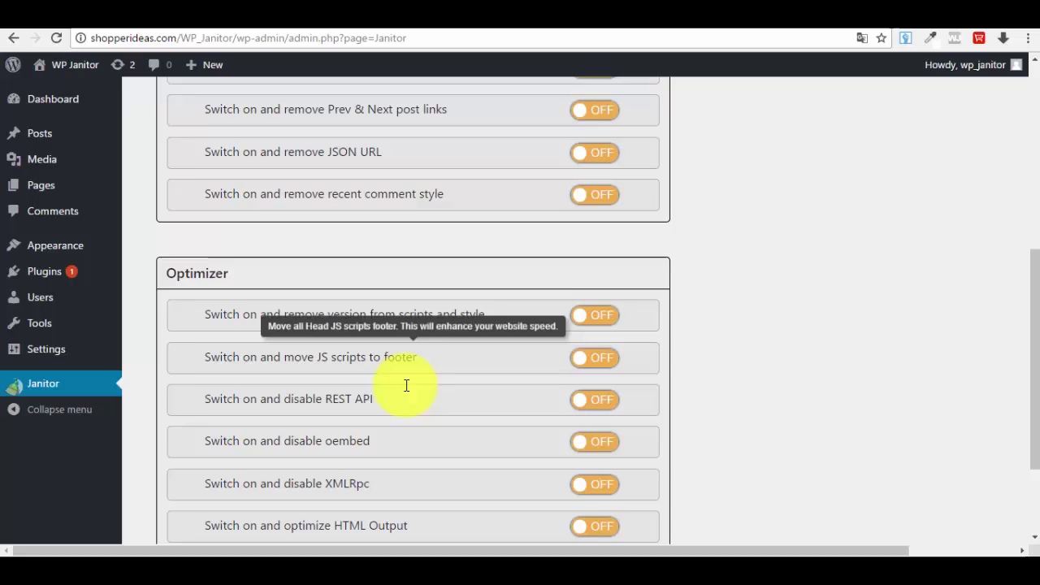
scroll(382, 370, down, 2)
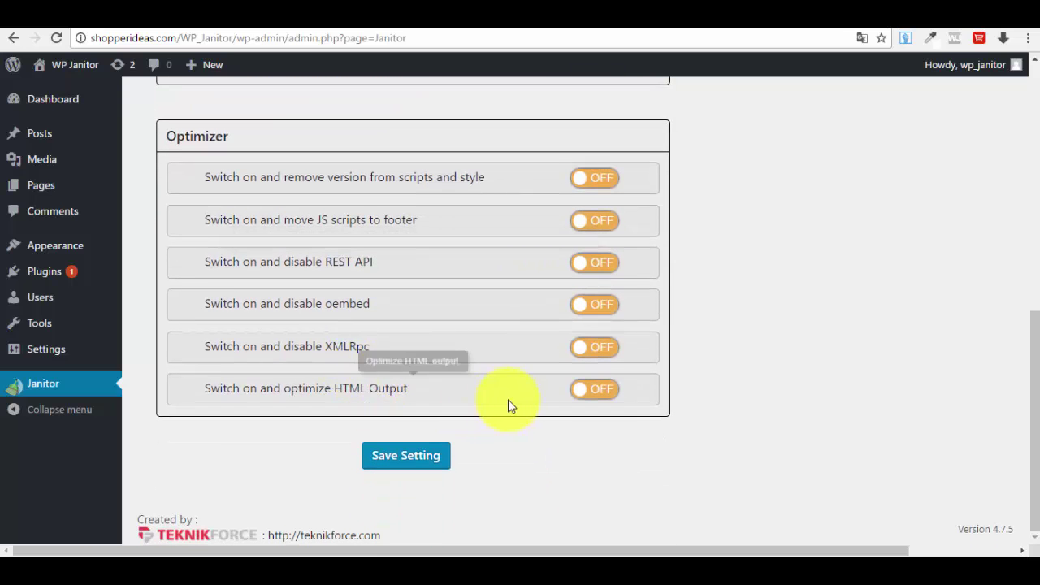
scroll(521, 406, up, 1)
scroll(560, 325, up, 5)
scroll(598, 231, up, 1)
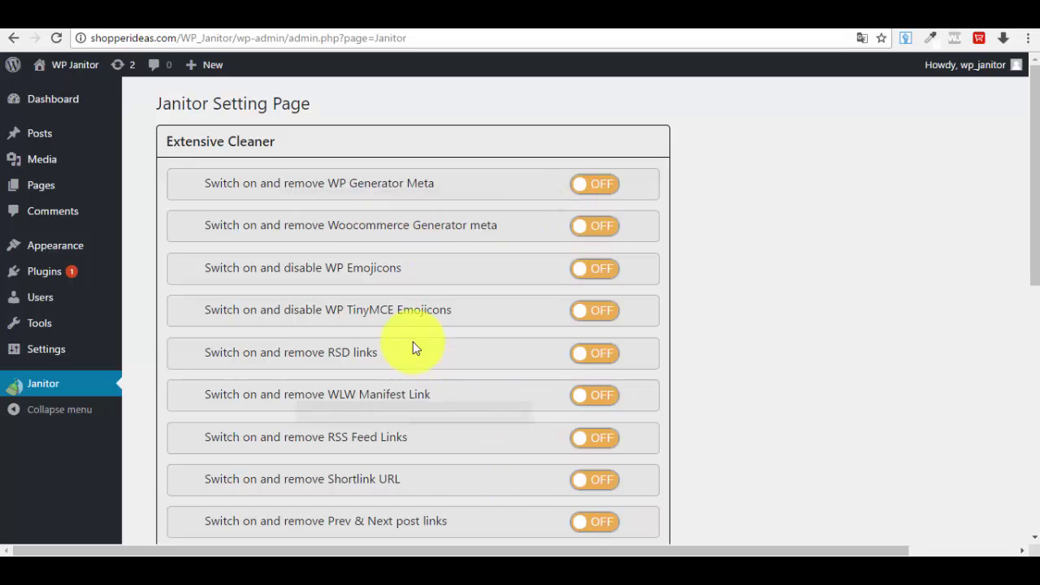
scroll(395, 448, down, 7)
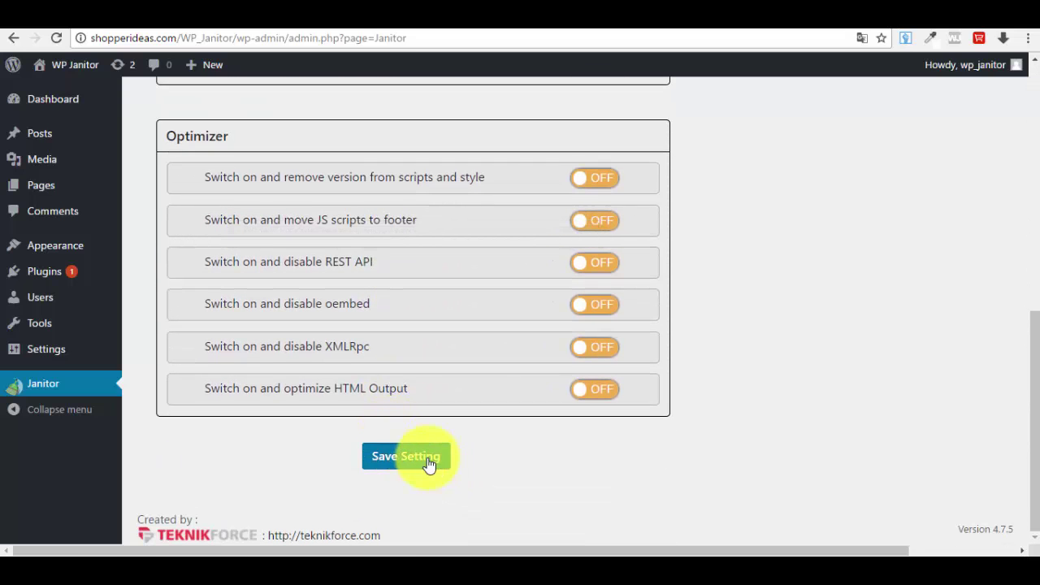
Save the Janitor settings with every option still switched off
click(428, 462)
mouse_move(374, 433)
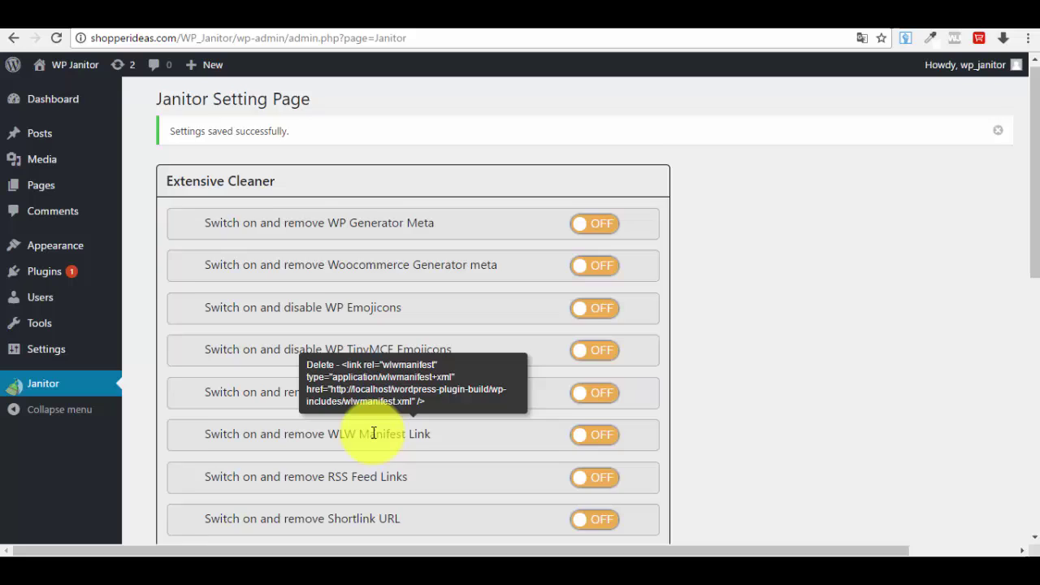
scroll(406, 431, down, 1)
scroll(423, 235, down, 2)
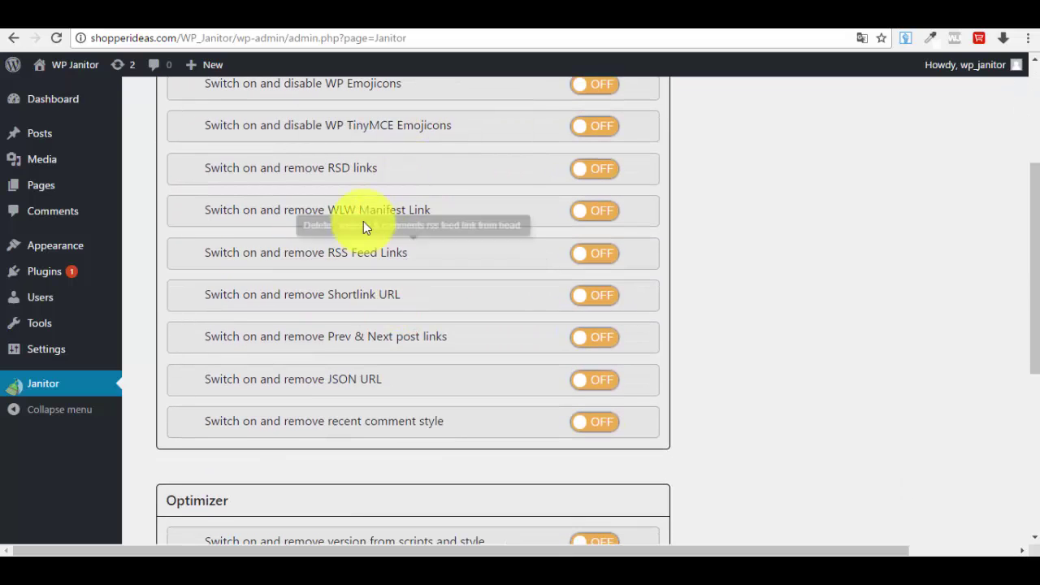
Highlight the RSS Feed Links, Shortlink URL, Prev & Next post links and JSON URL labels while explaining them
drag(328, 253, 409, 253)
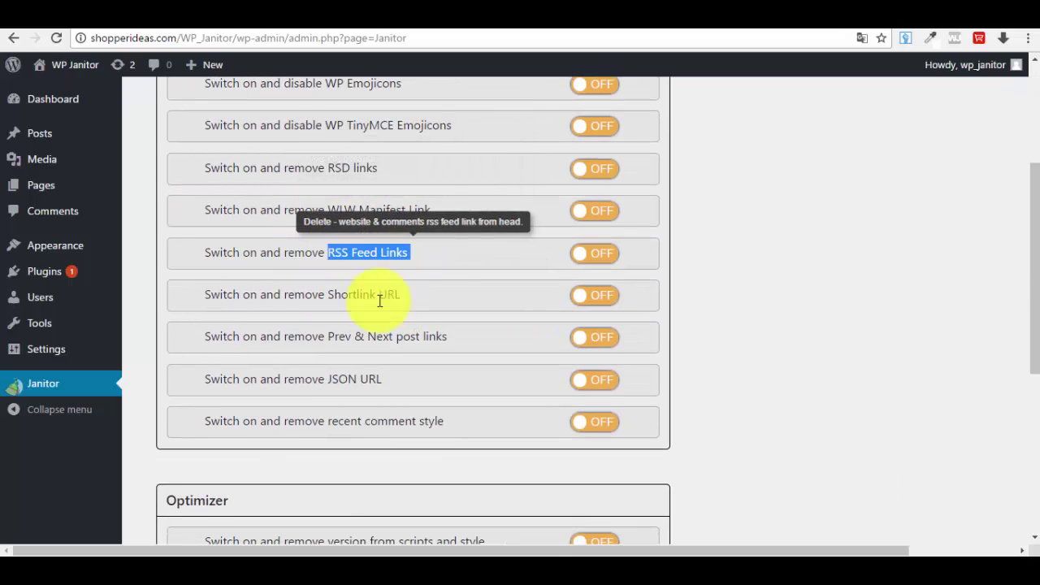
click(332, 296)
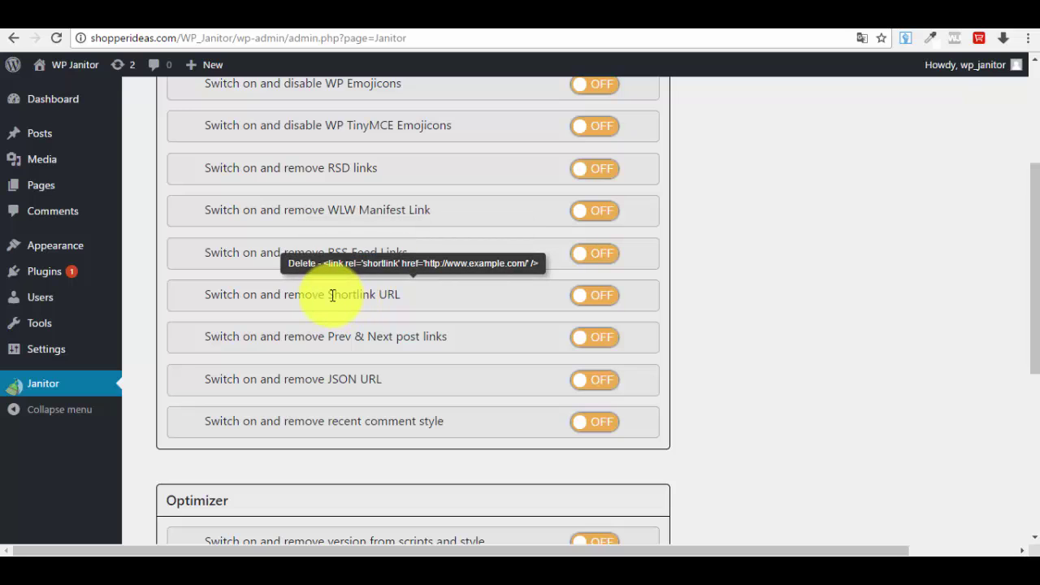
drag(328, 295, 402, 295)
click(329, 342)
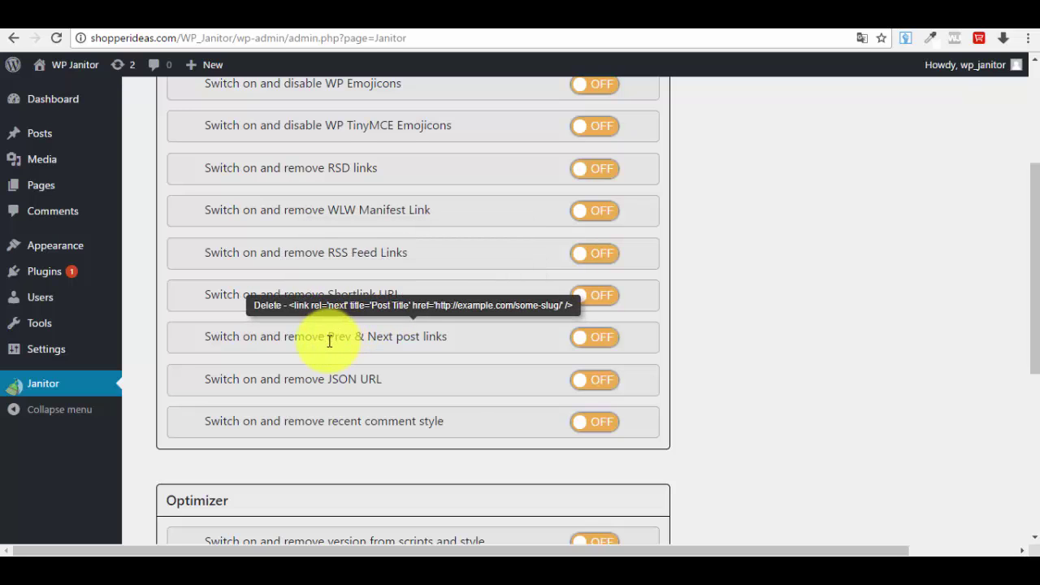
drag(329, 340, 450, 338)
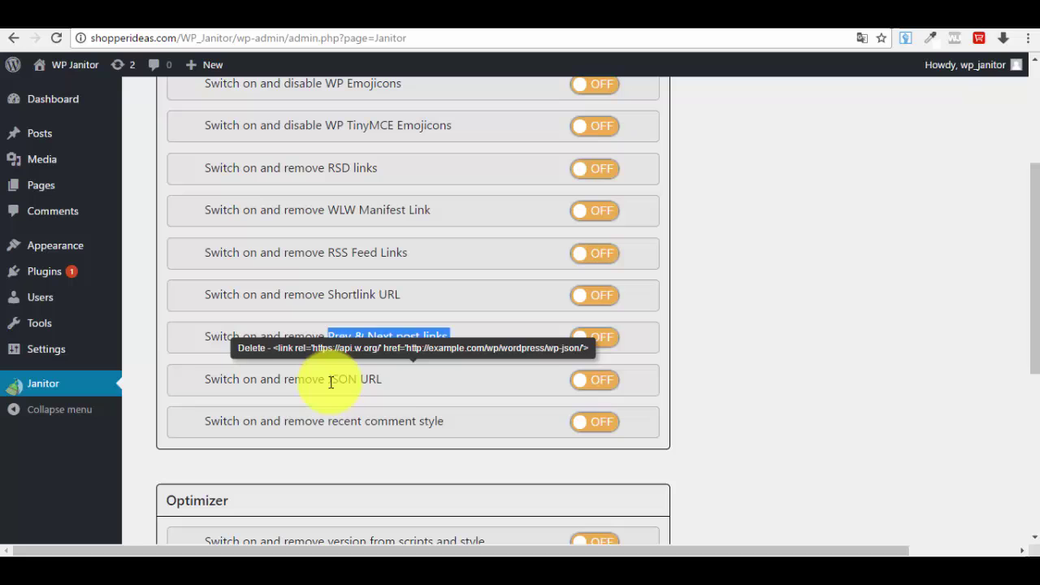
drag(330, 380, 384, 379)
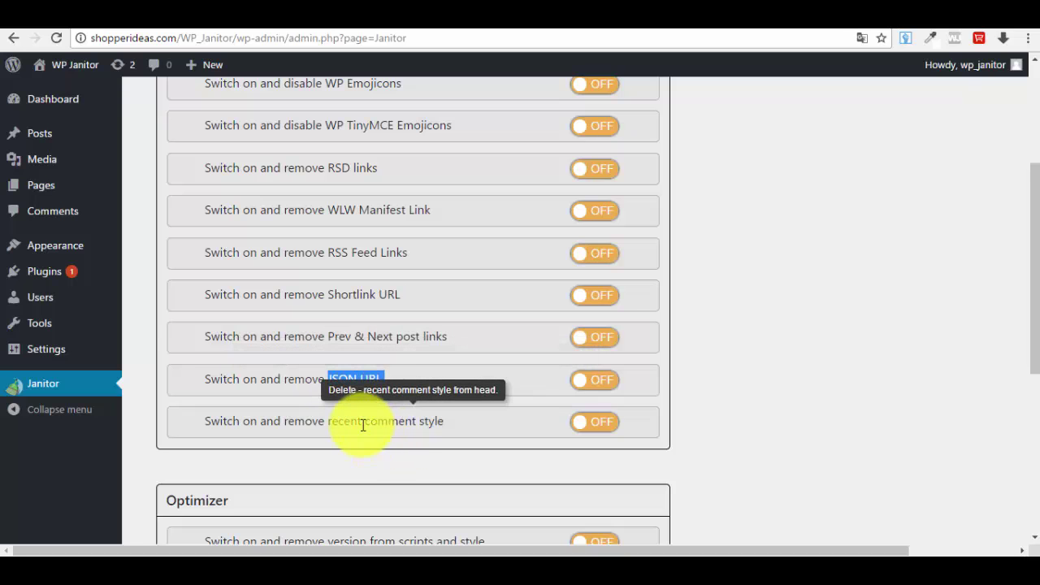
drag(365, 421, 446, 421)
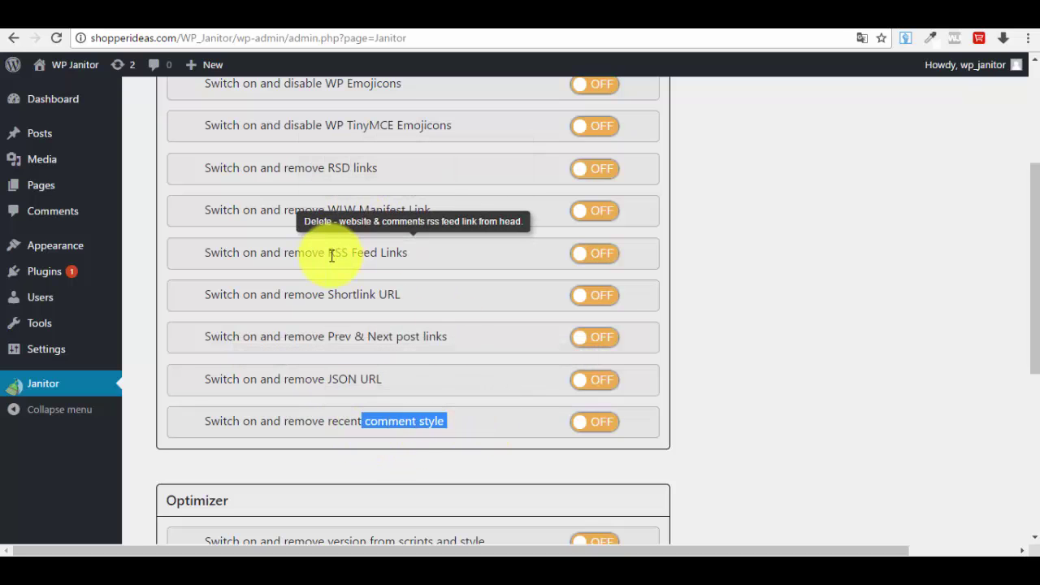
drag(351, 253, 409, 253)
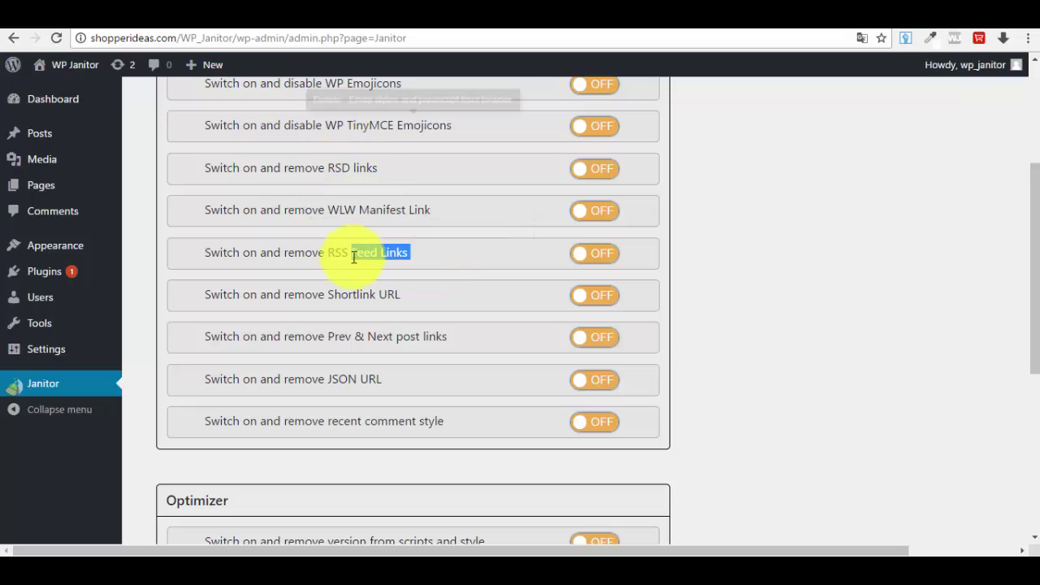
scroll(327, 233, up, 2)
scroll(332, 144, up, 2)
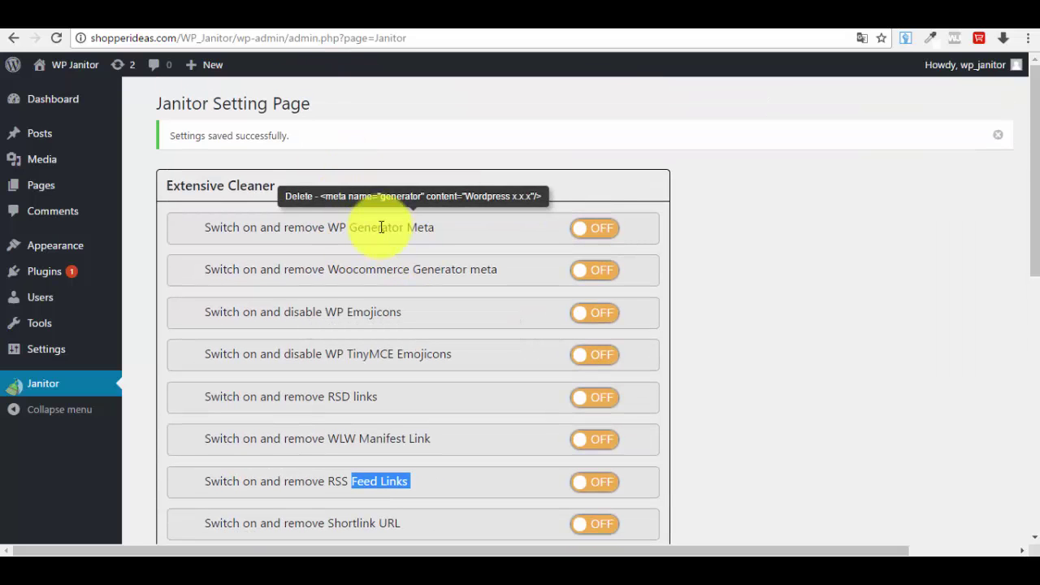
scroll(415, 431, down, 2)
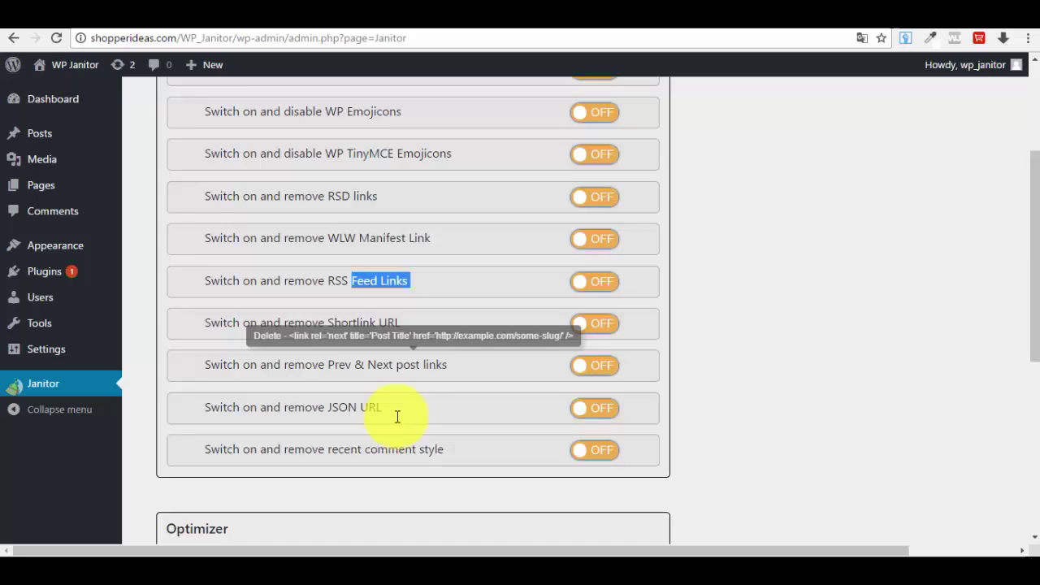
scroll(410, 419, down, 4)
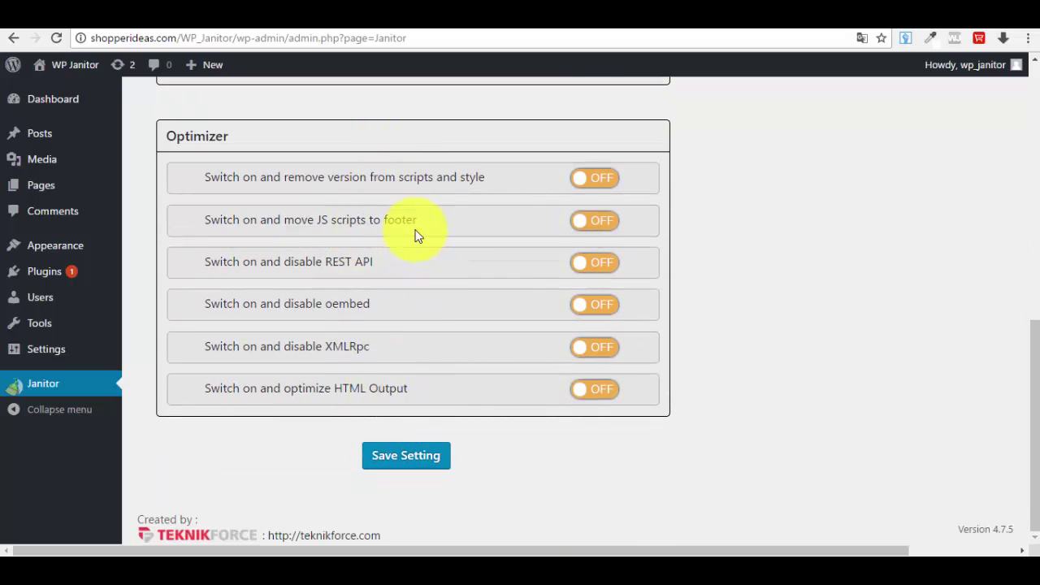
scroll(455, 411, up, 4)
scroll(480, 390, up, 2)
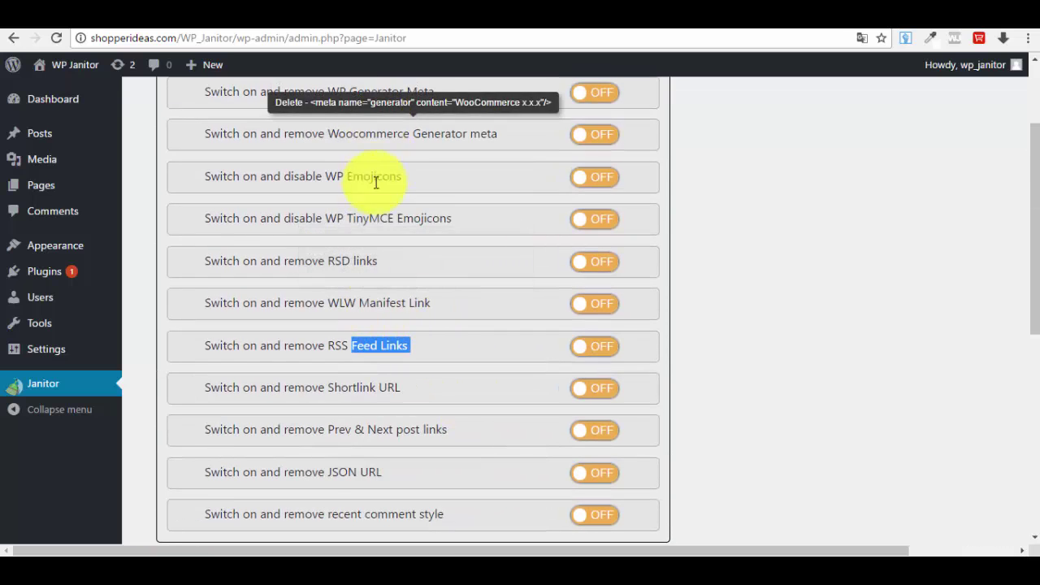
scroll(406, 287, up, 2)
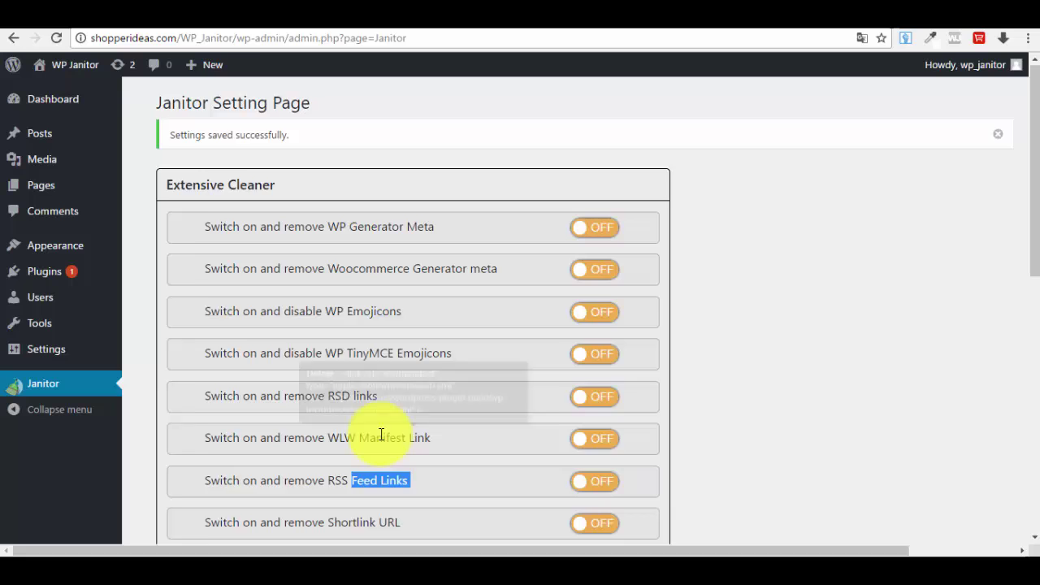
scroll(439, 422, down, 2)
scroll(444, 402, down, 3)
scroll(444, 402, down, 2)
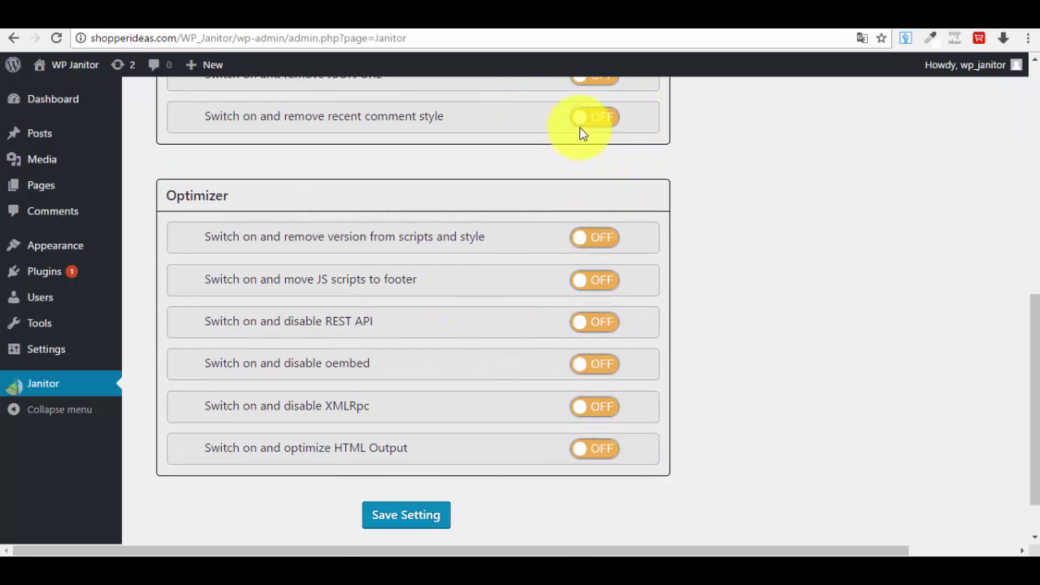
scroll(535, 456, up, 1)
scroll(504, 414, up, 5)
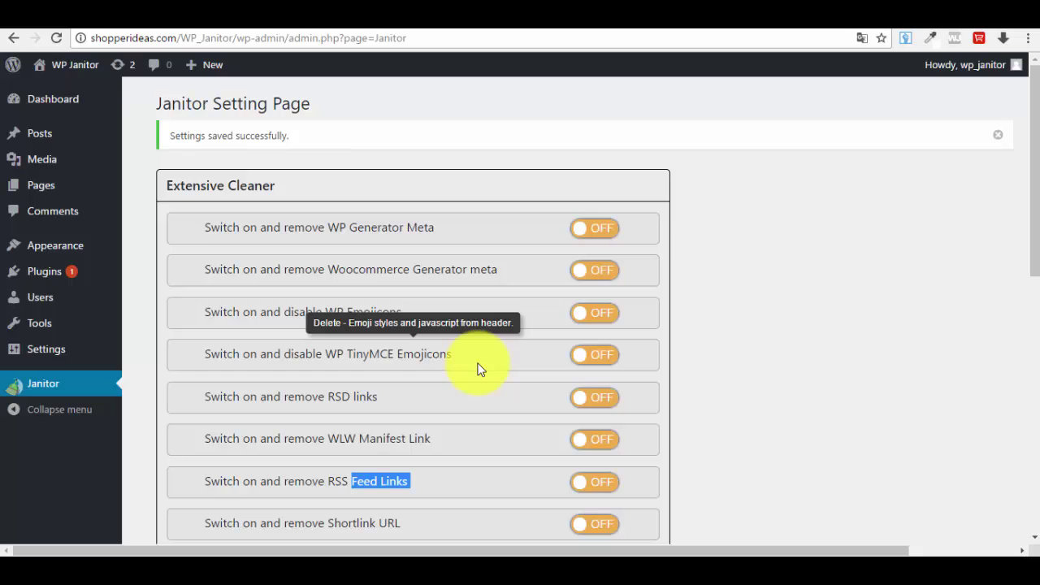
scroll(816, 309, down, 4)
scroll(805, 318, down, 4)
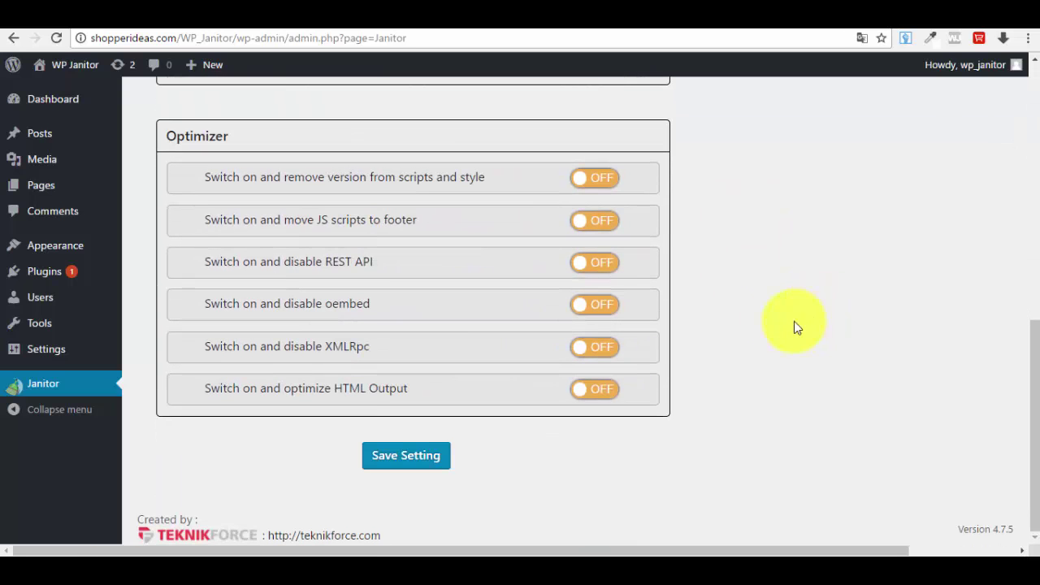